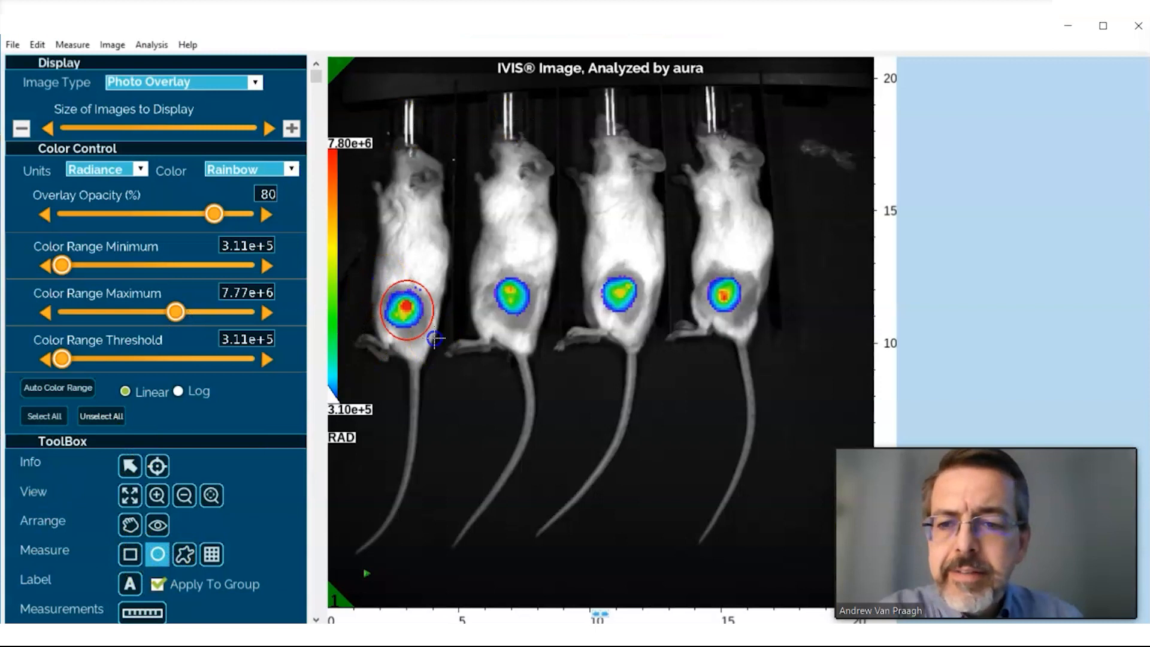
Copy the circular ROI on the first mouse and paste three copies of it into the image.
click(415, 315)
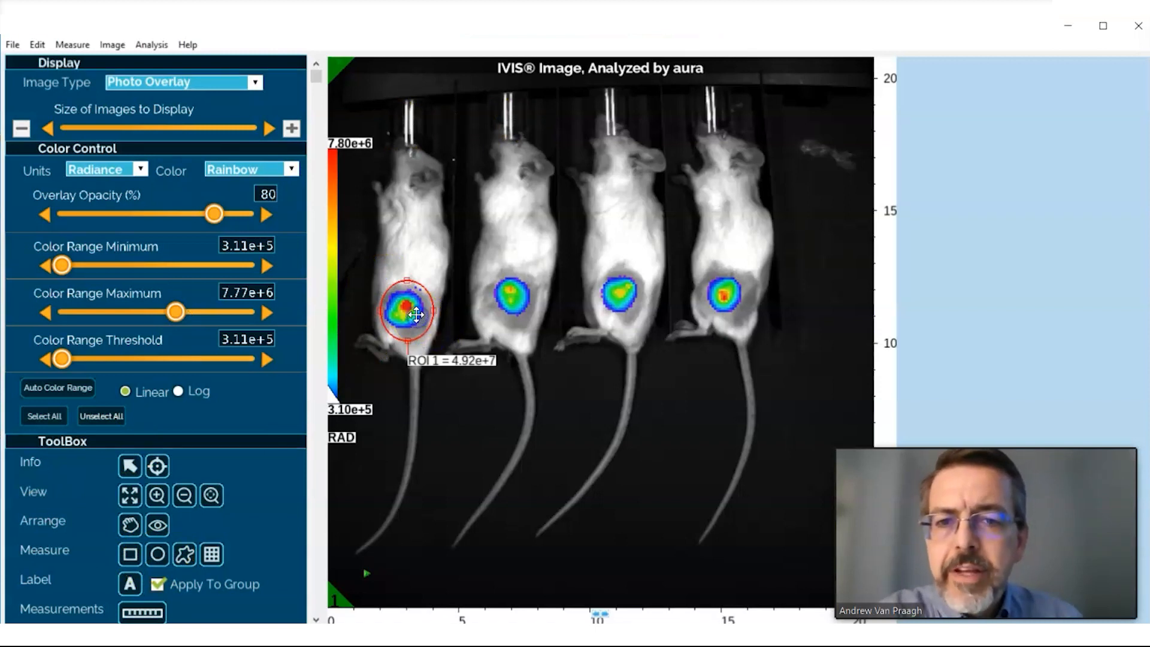
right_click(416, 315)
click(461, 358)
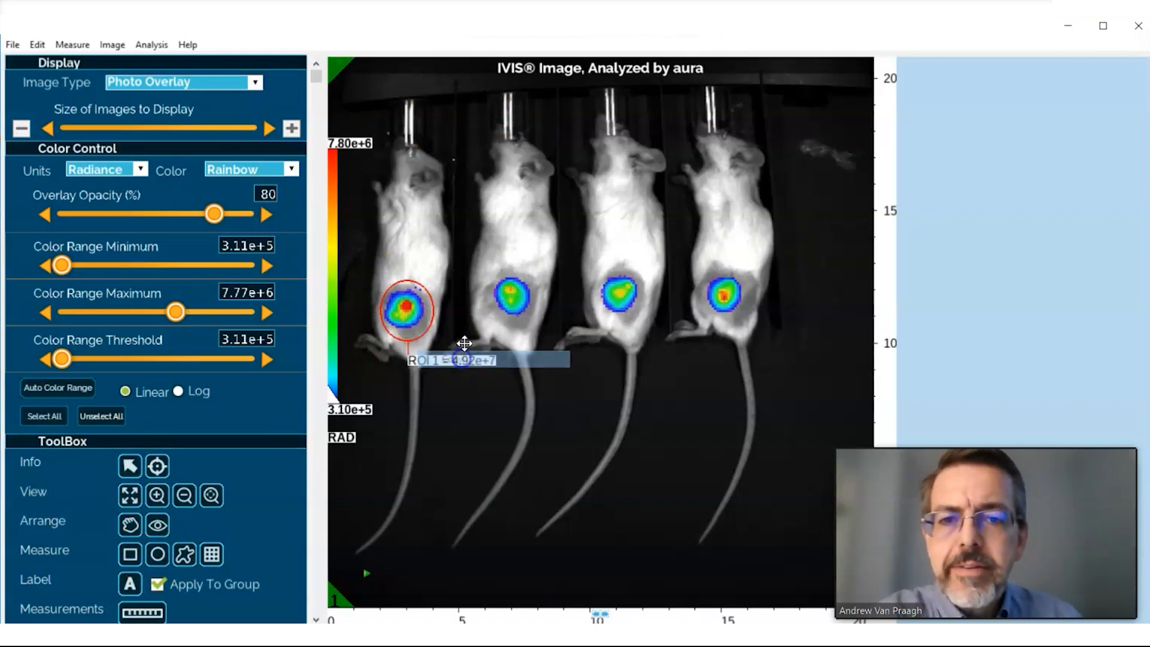
right_click(465, 225)
click(511, 273)
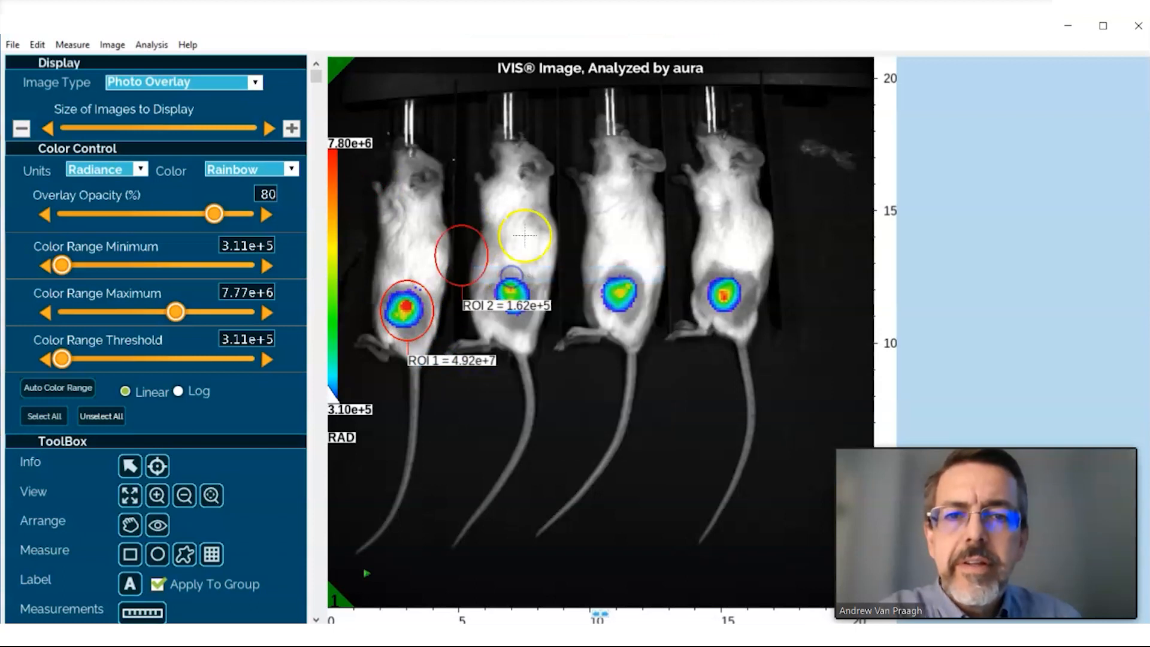
right_click(526, 227)
click(569, 273)
right_click(579, 225)
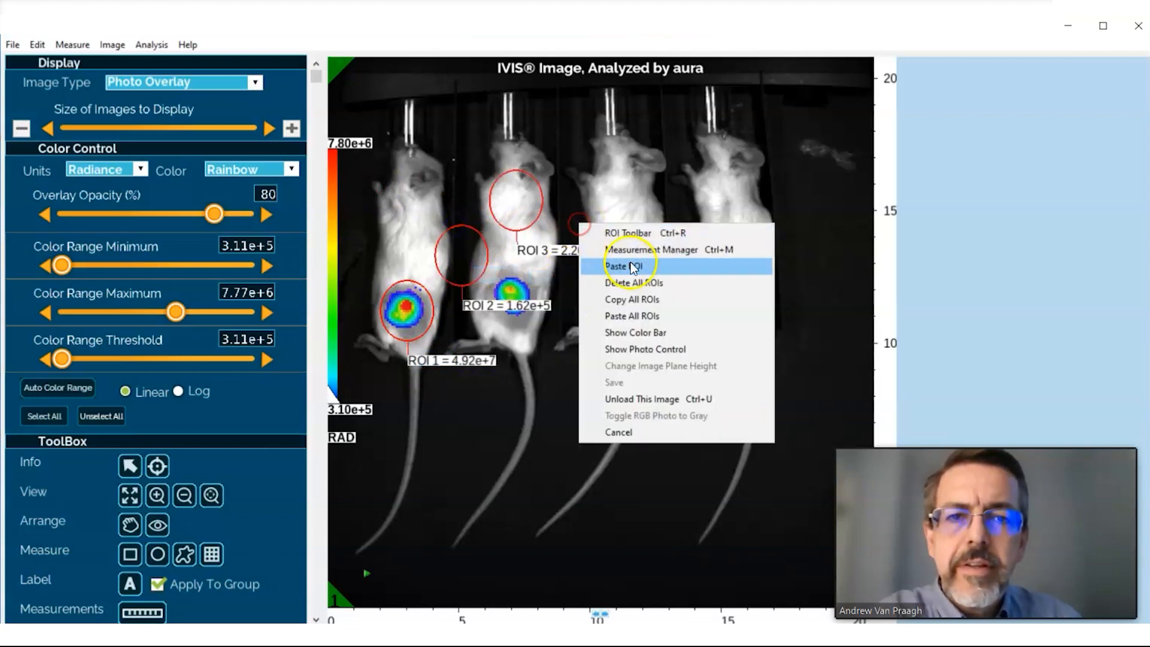
click(626, 266)
Position the three pasted ROIs over the signals of the other three mice and review the ROI measurements table.
drag(572, 152, 725, 295)
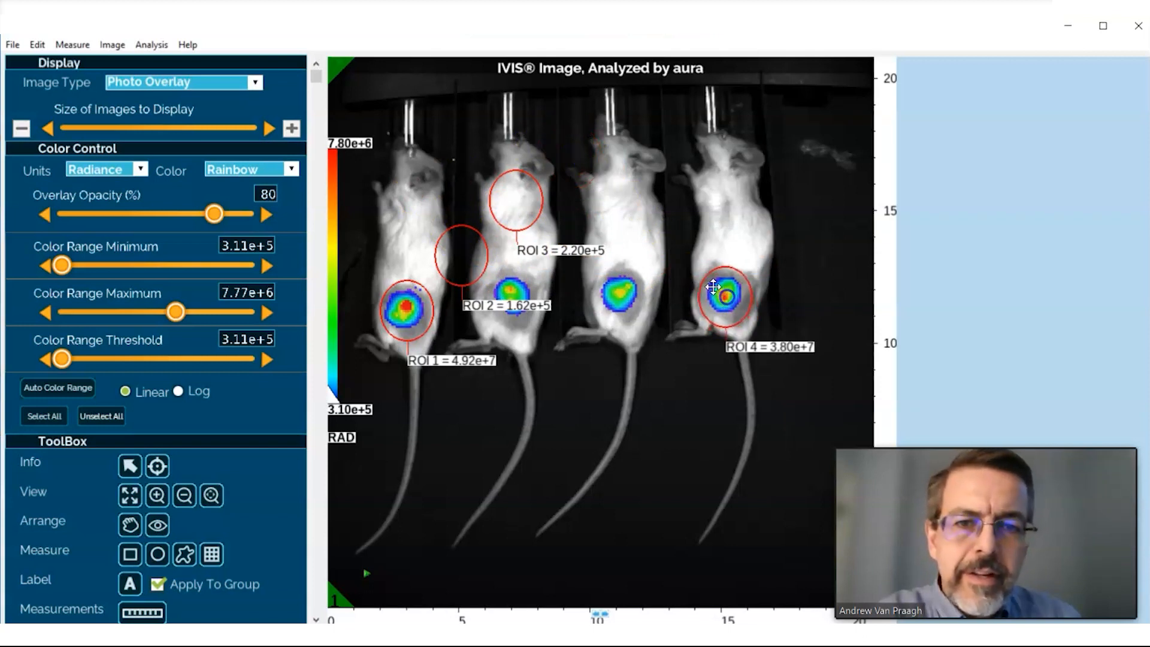
drag(522, 205, 629, 299)
drag(462, 257, 510, 297)
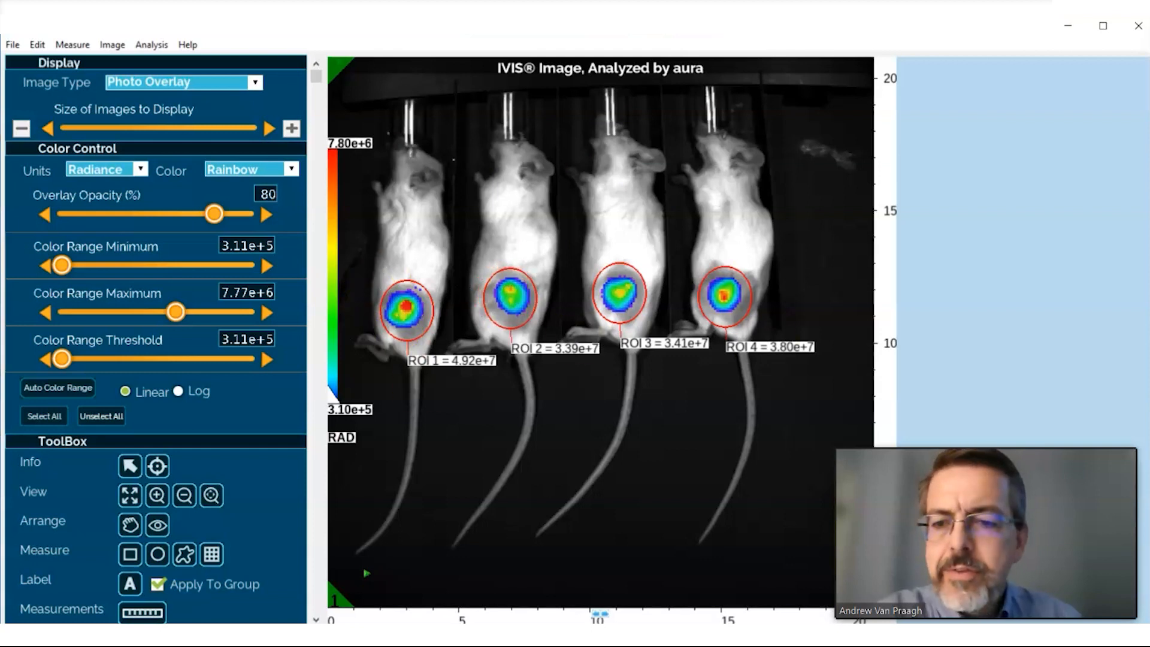
click(142, 612)
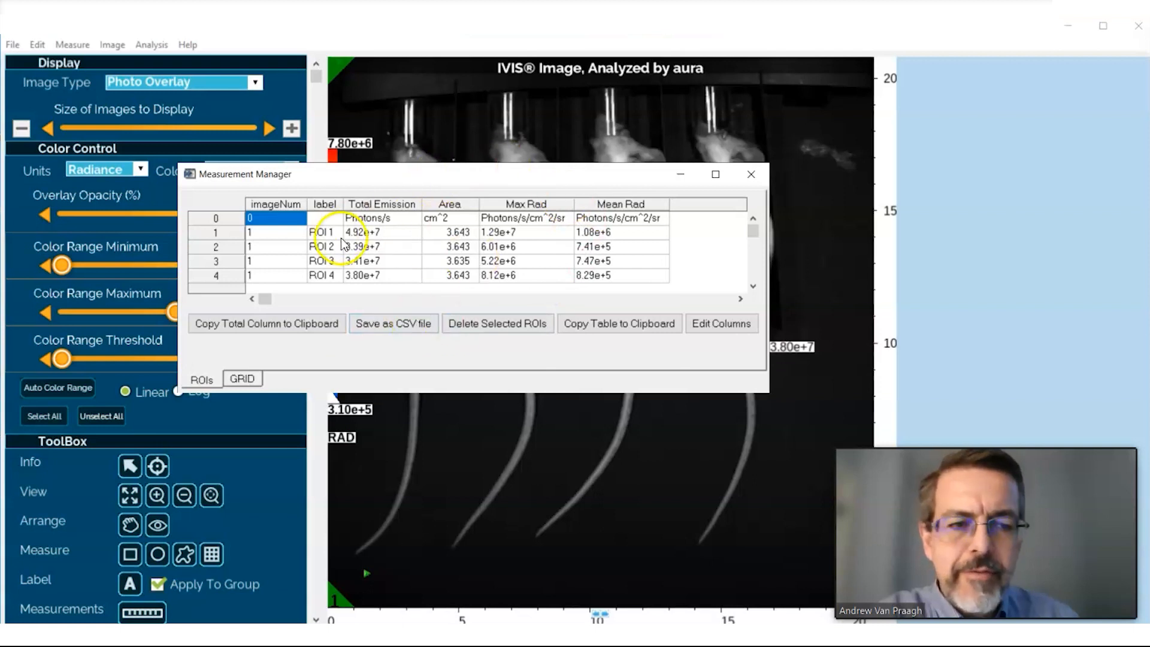
click(751, 175)
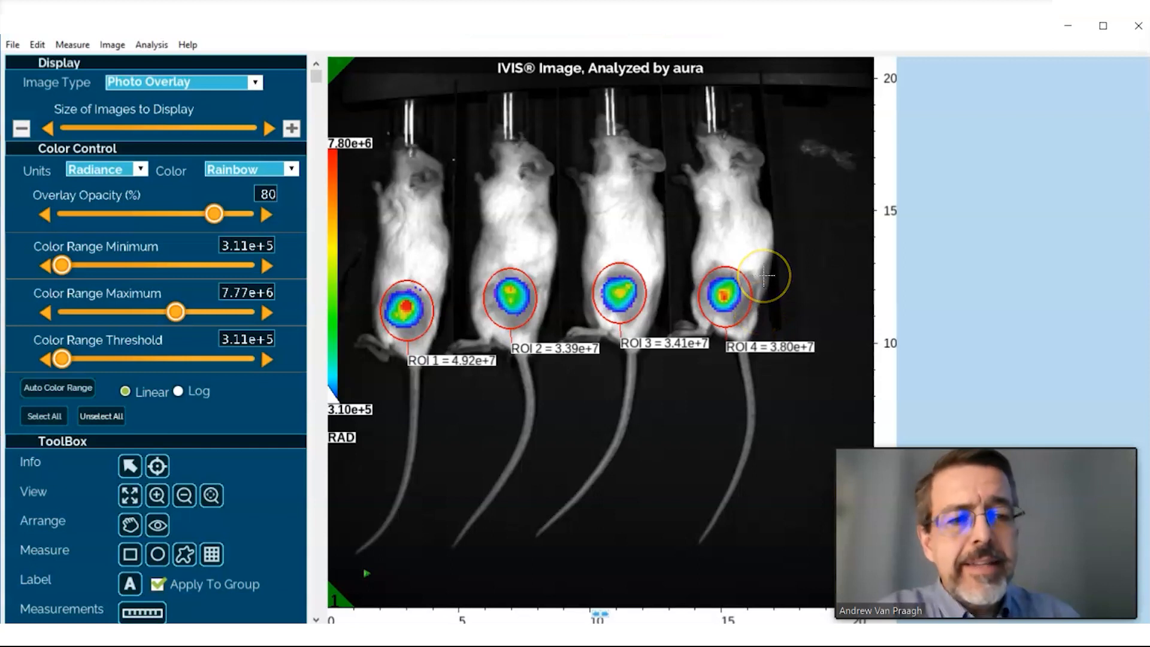
click(13, 45)
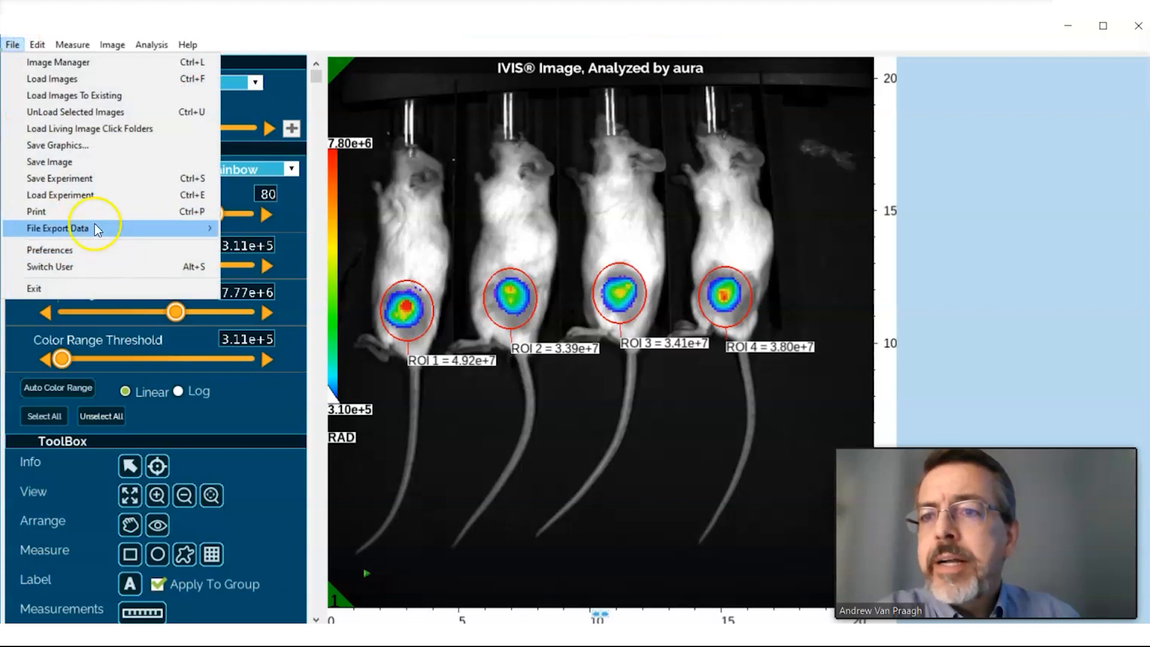
click(74, 181)
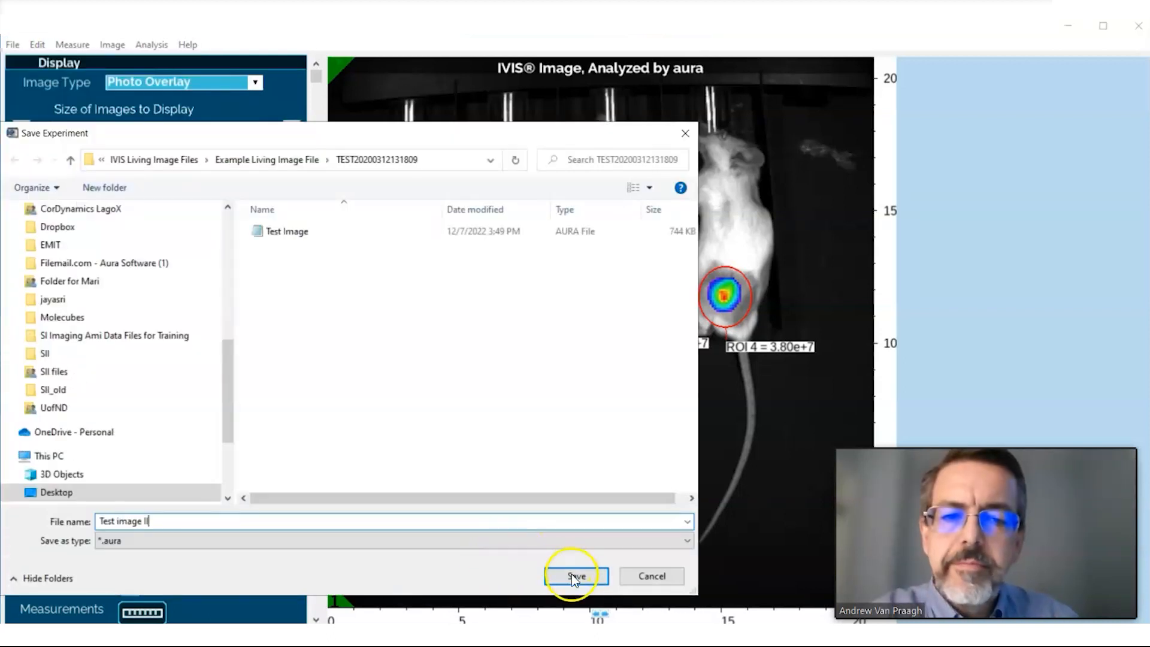
click(575, 576)
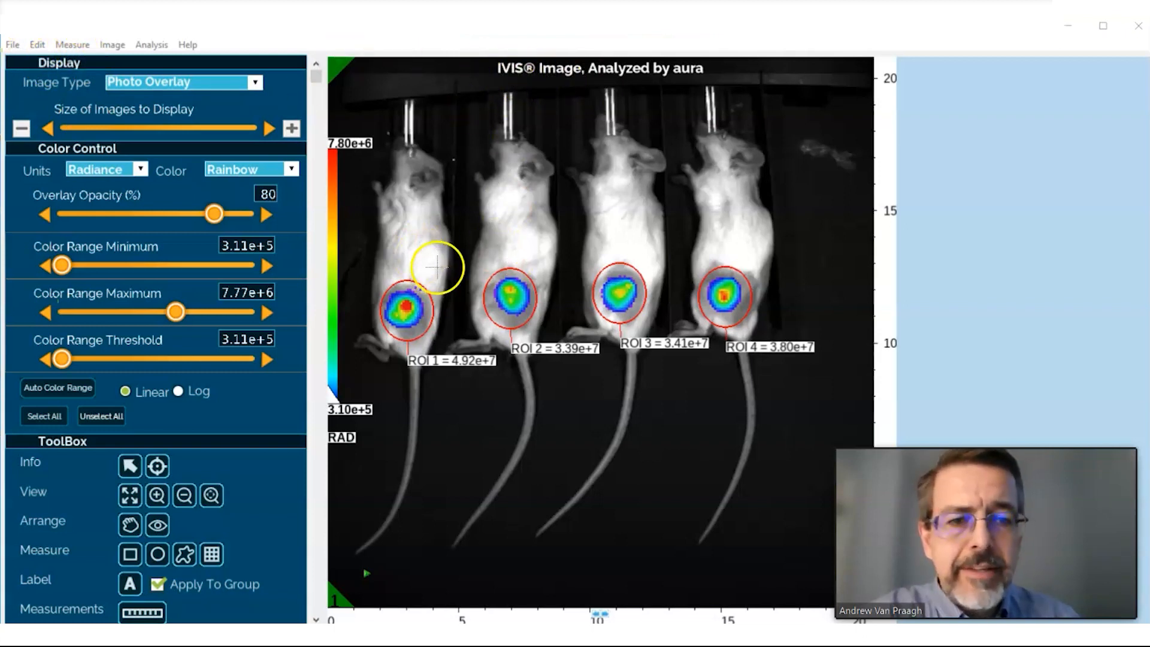
Unload the current image and reload the saved Test image II experiment.
click(13, 45)
click(63, 111)
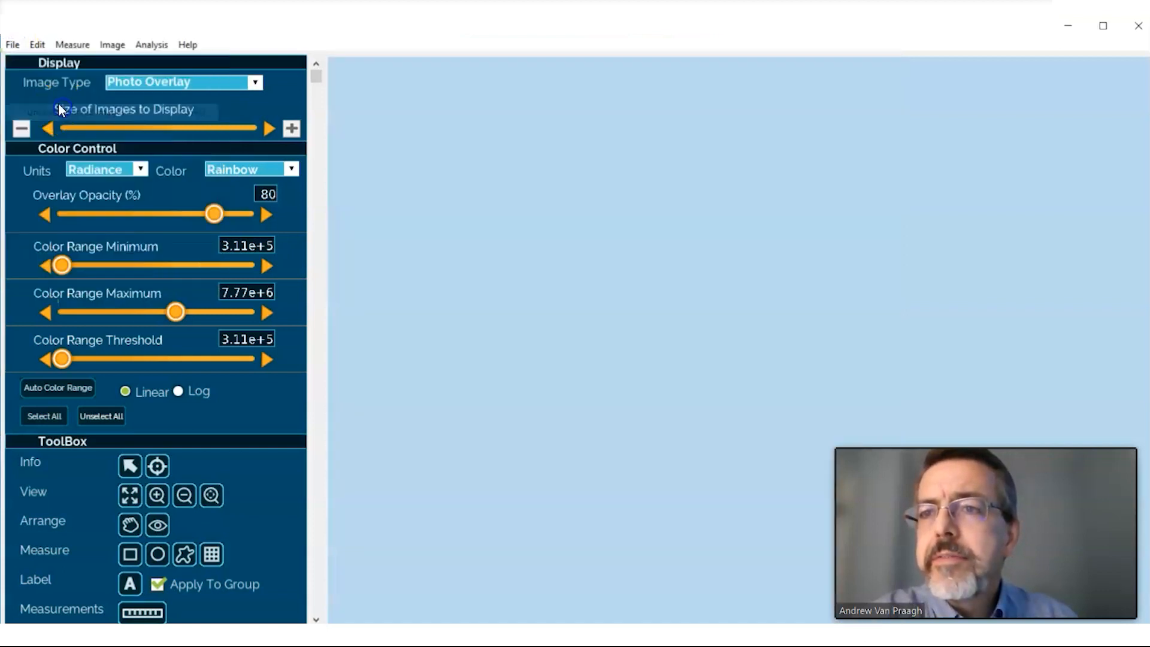
click(13, 45)
click(56, 195)
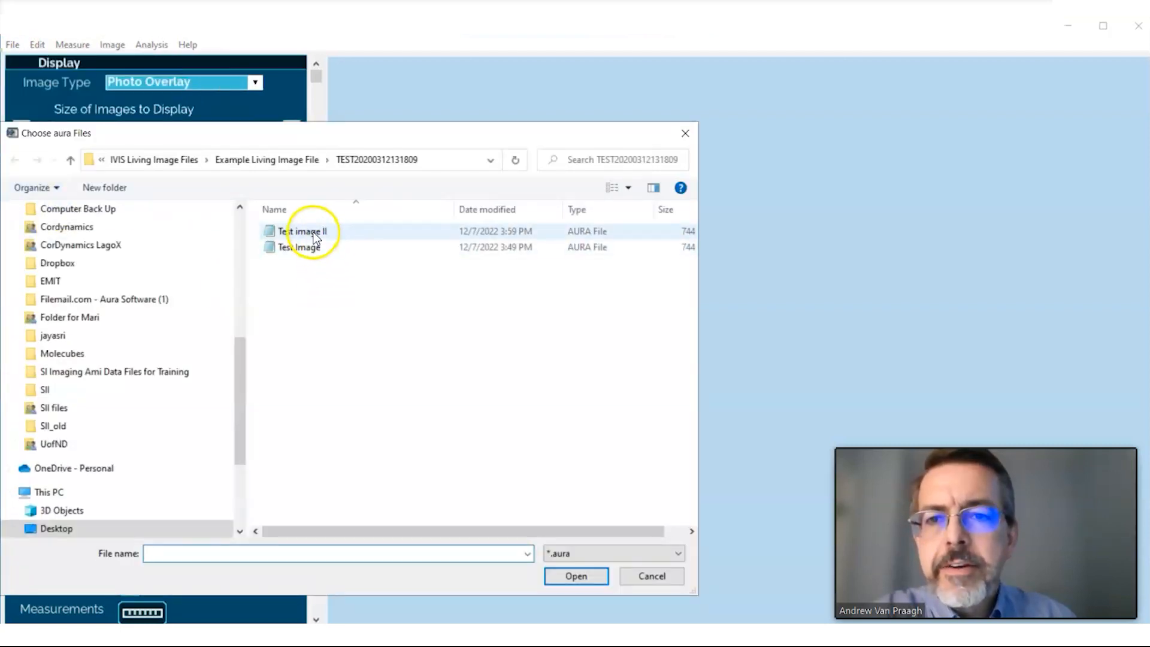
click(315, 234)
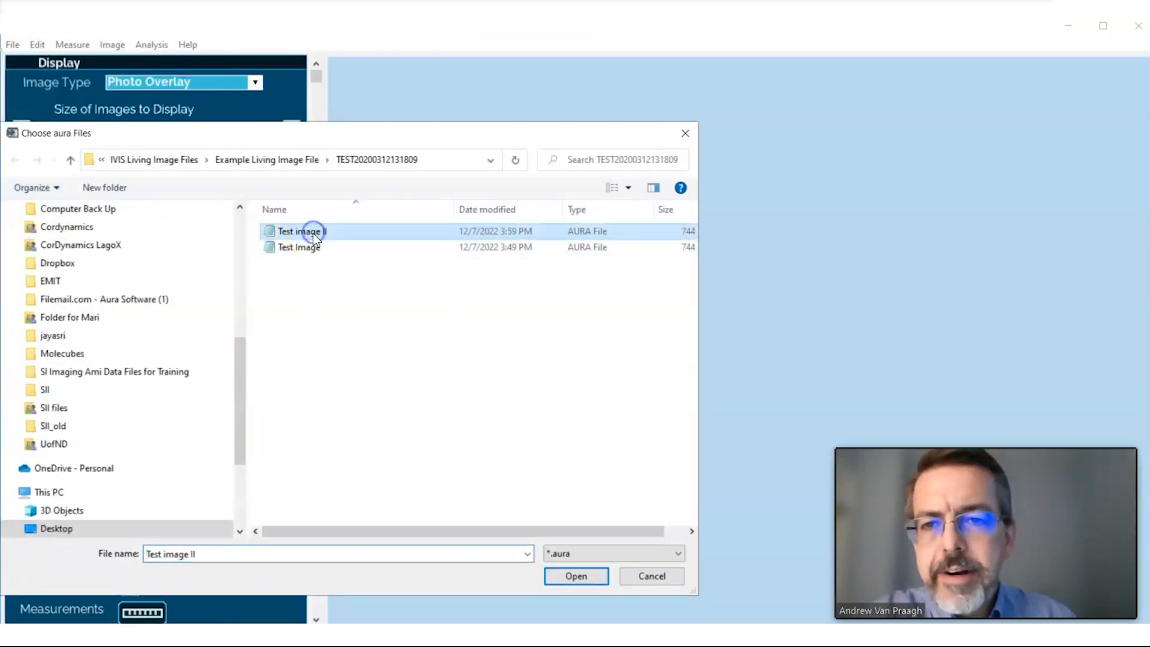
click(582, 577)
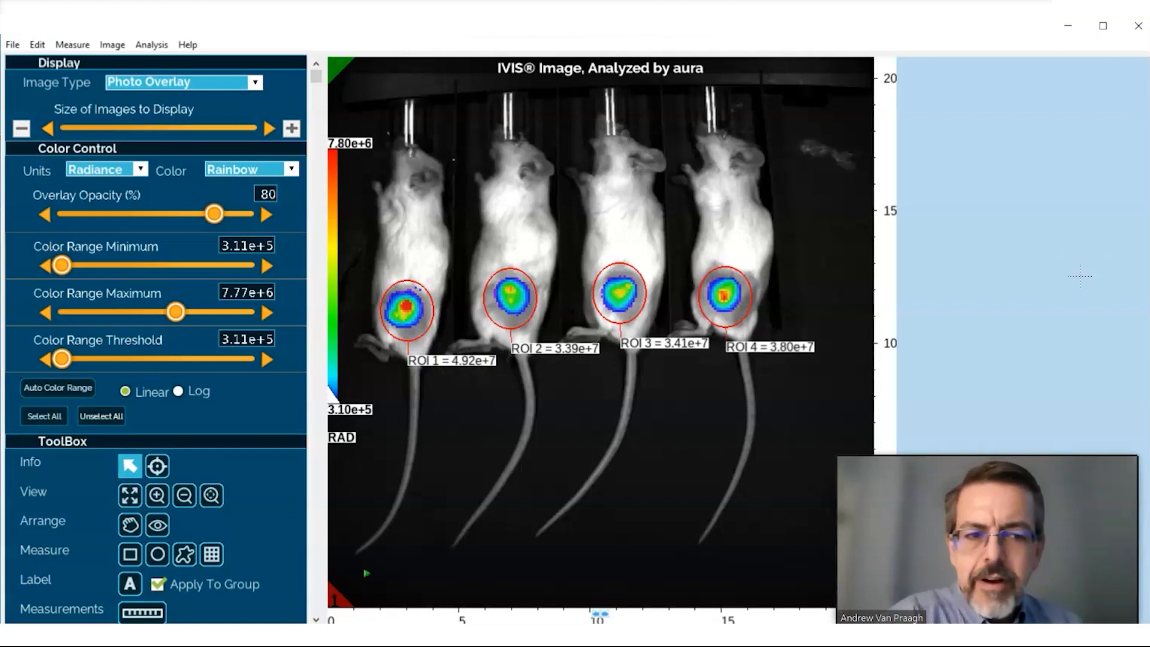
click(12, 45)
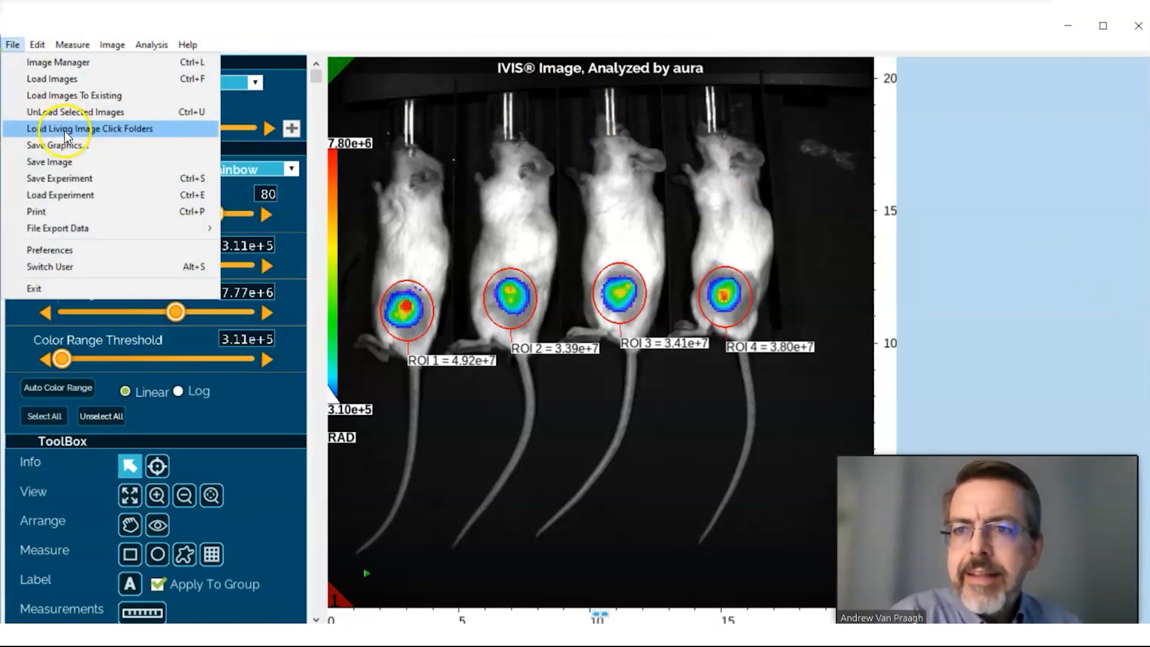
click(127, 128)
click(157, 159)
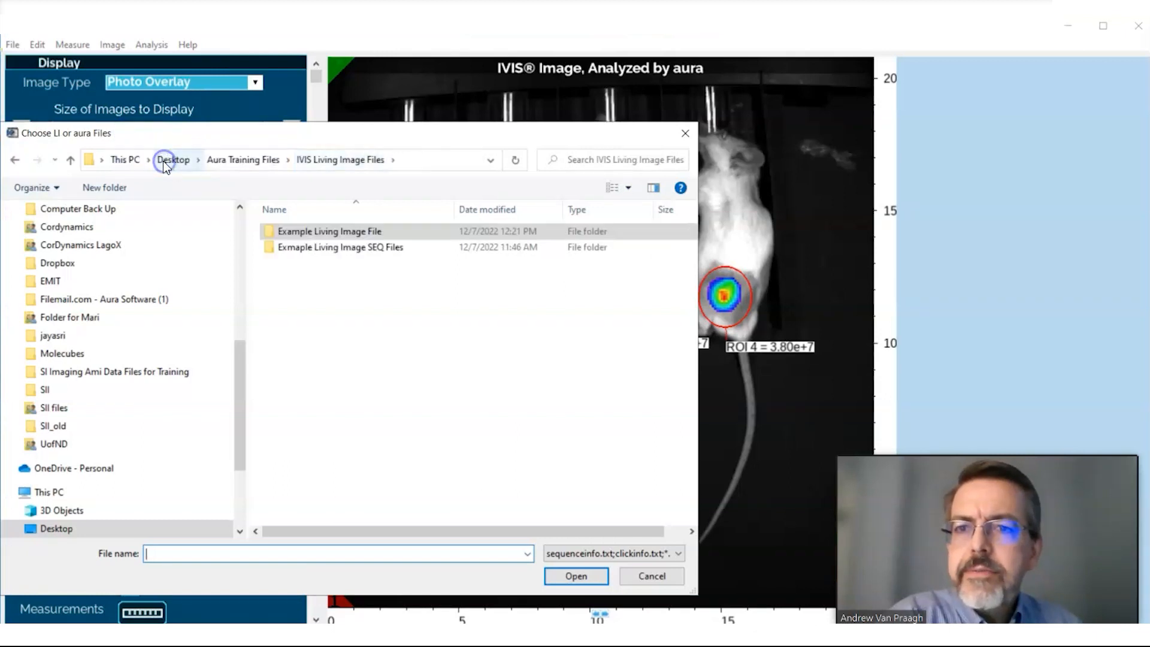
double_click(336, 248)
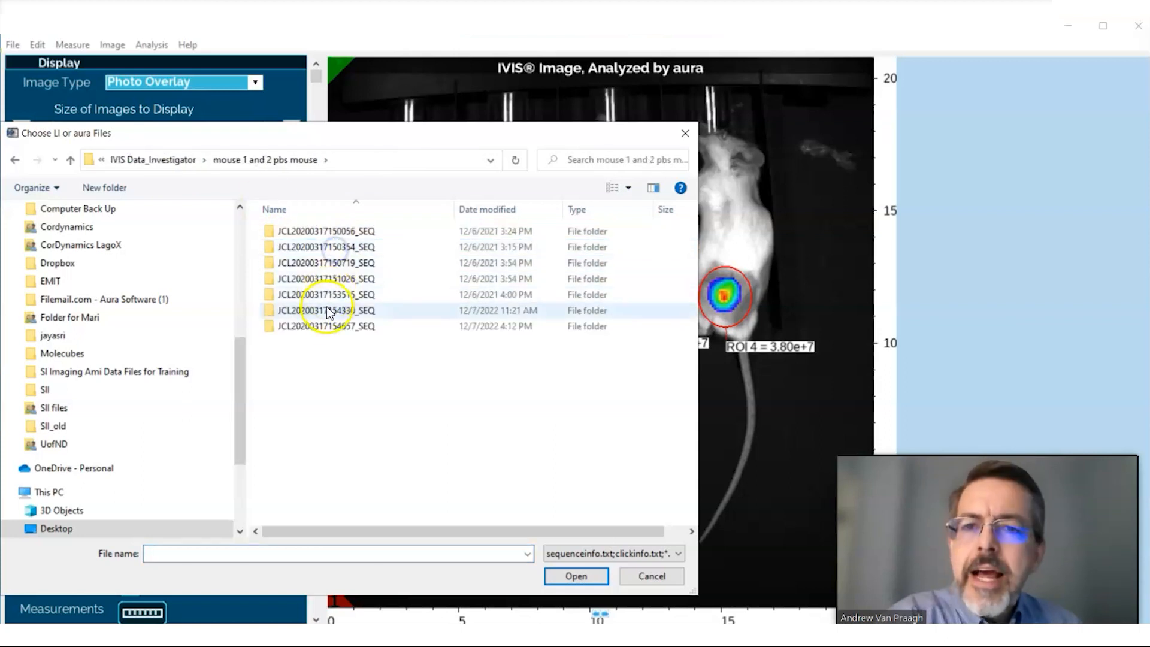
double_click(332, 326)
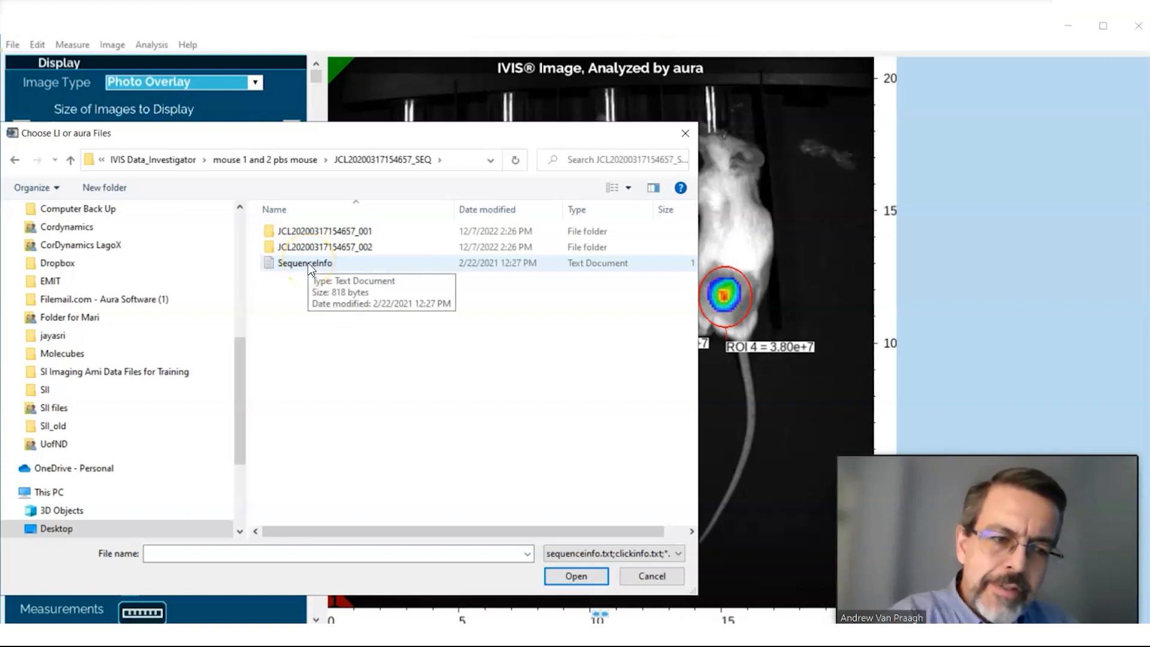
double_click(300, 267)
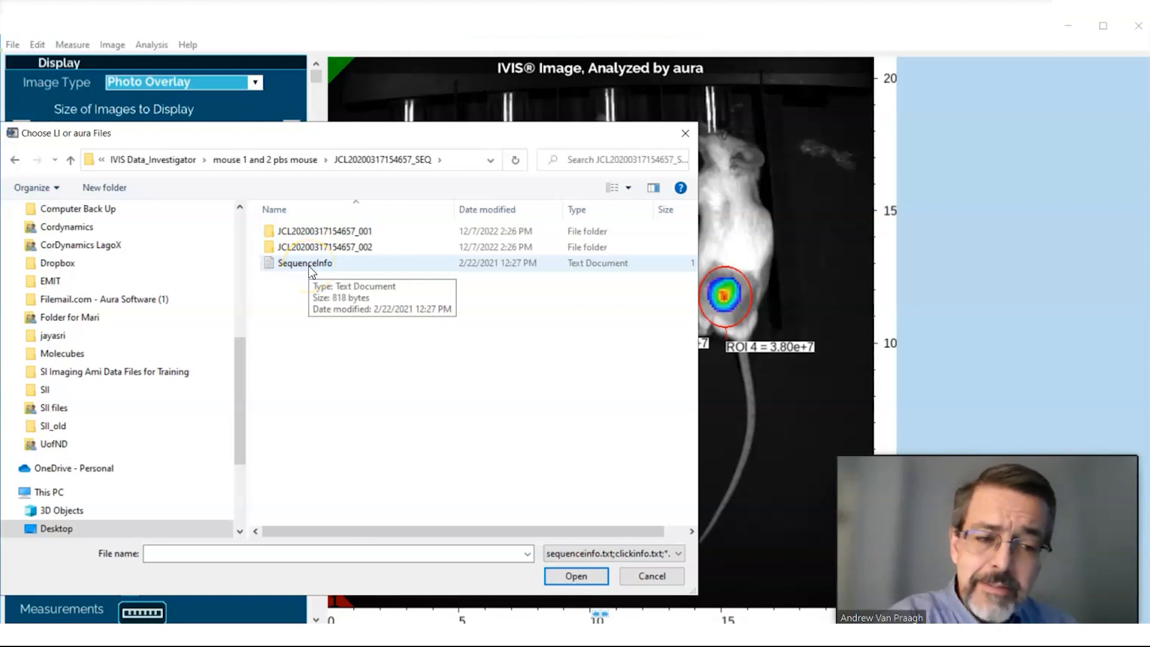
click(308, 265)
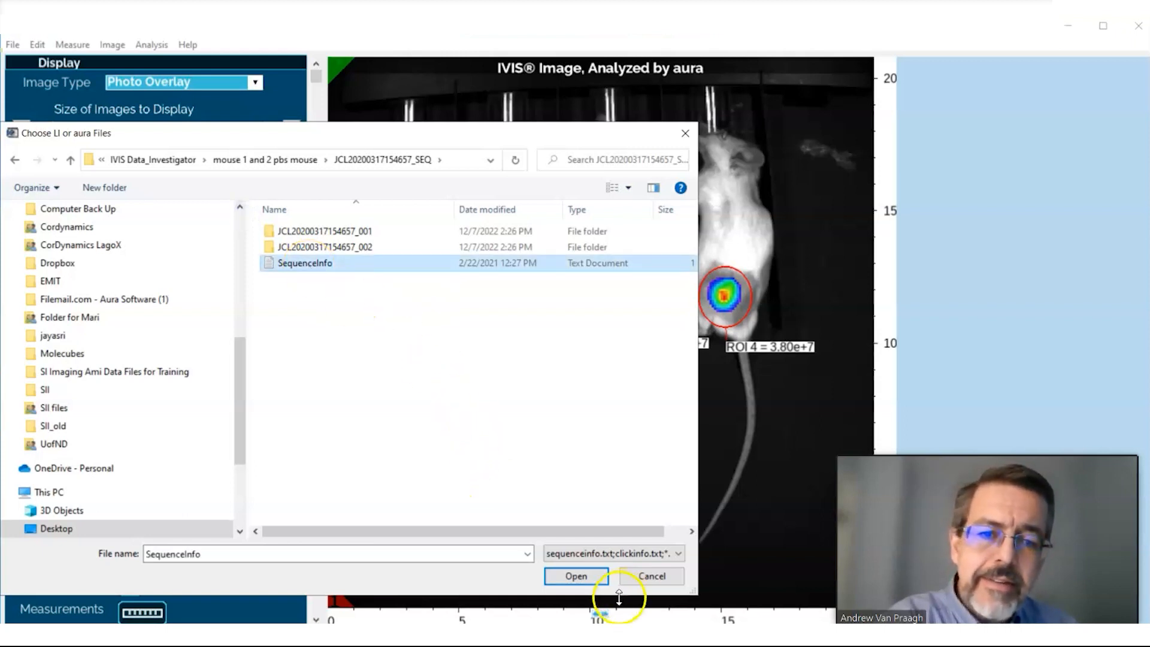
click(591, 574)
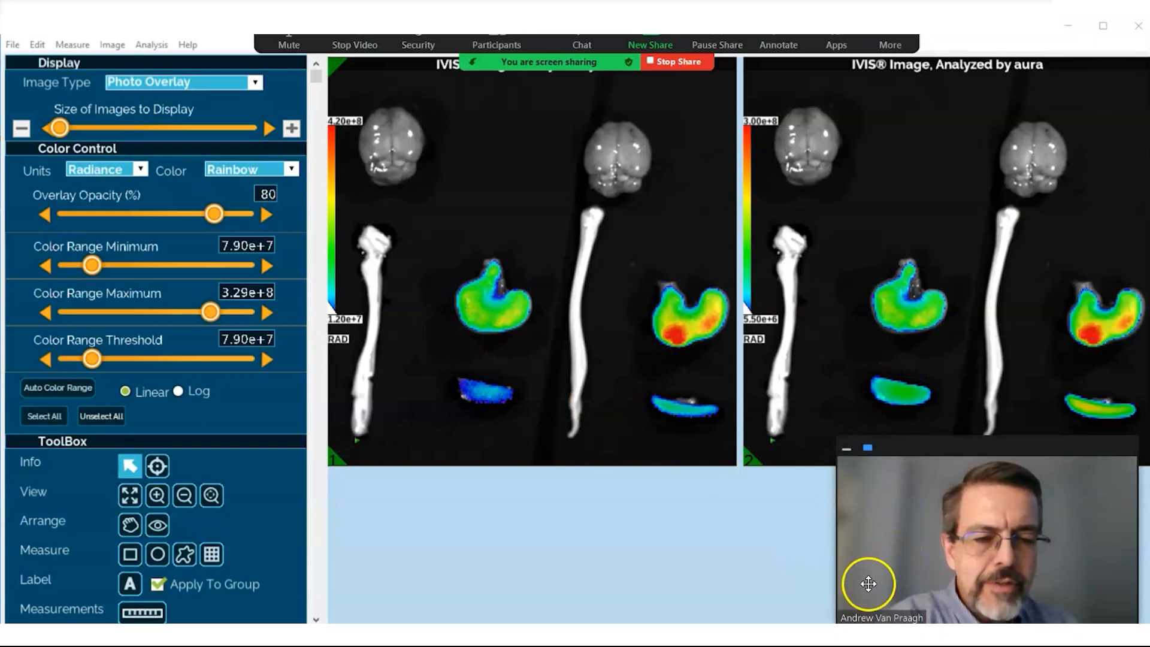
Display the fluor excitation wavelength and emission filter wavelength as info lines on the sequence images.
click(356, 439)
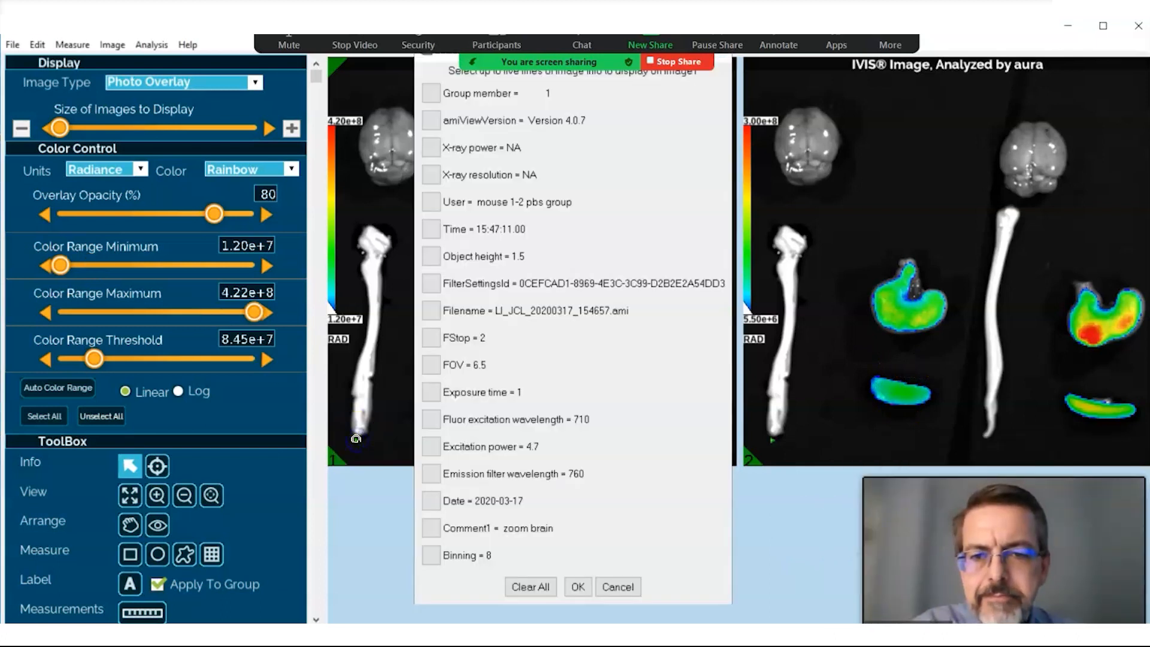
click(432, 418)
click(432, 473)
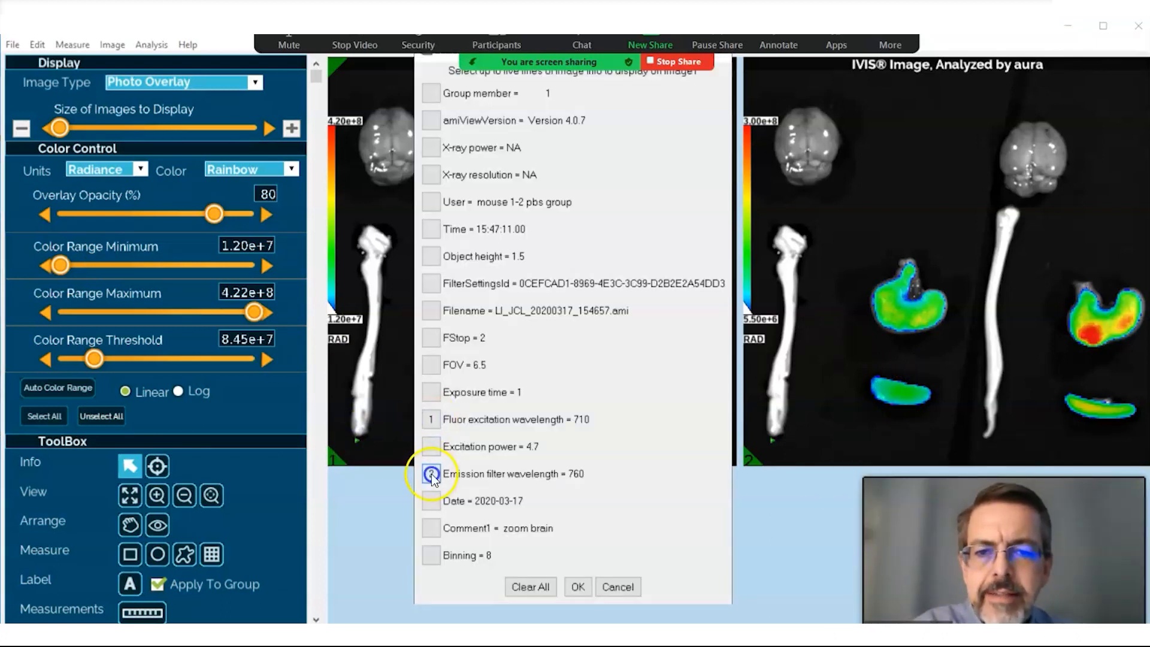
click(576, 587)
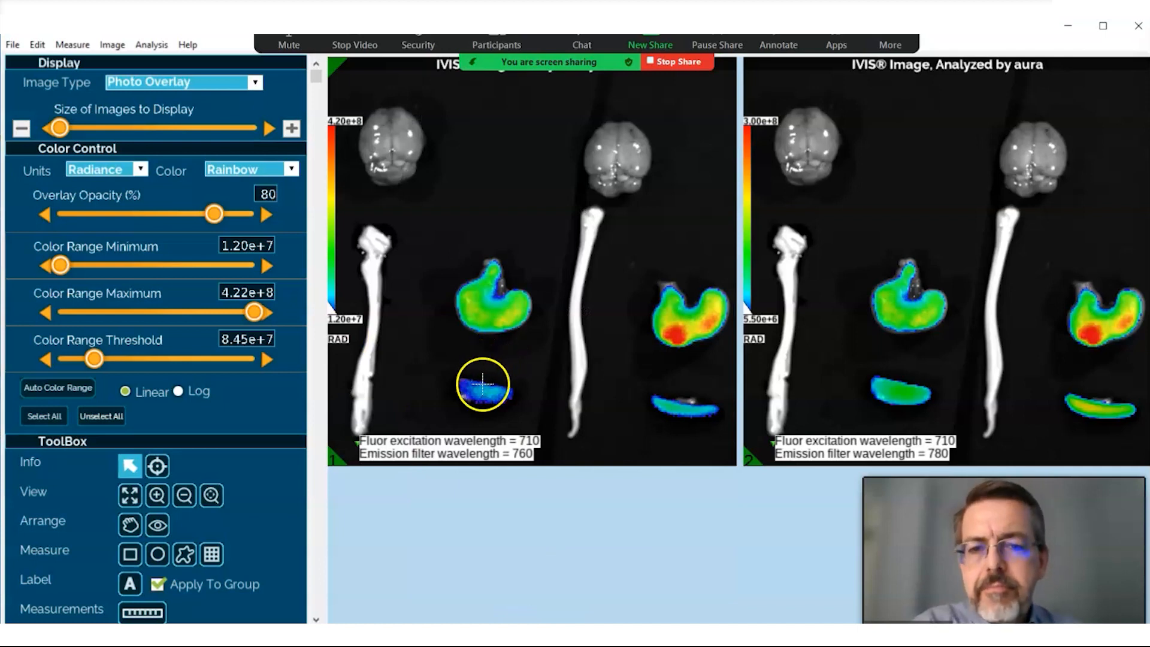
Draw a circular ROI of about 2.55 cm² around the first image's upper-left glowing organ for the group and review the measurements table.
click(157, 554)
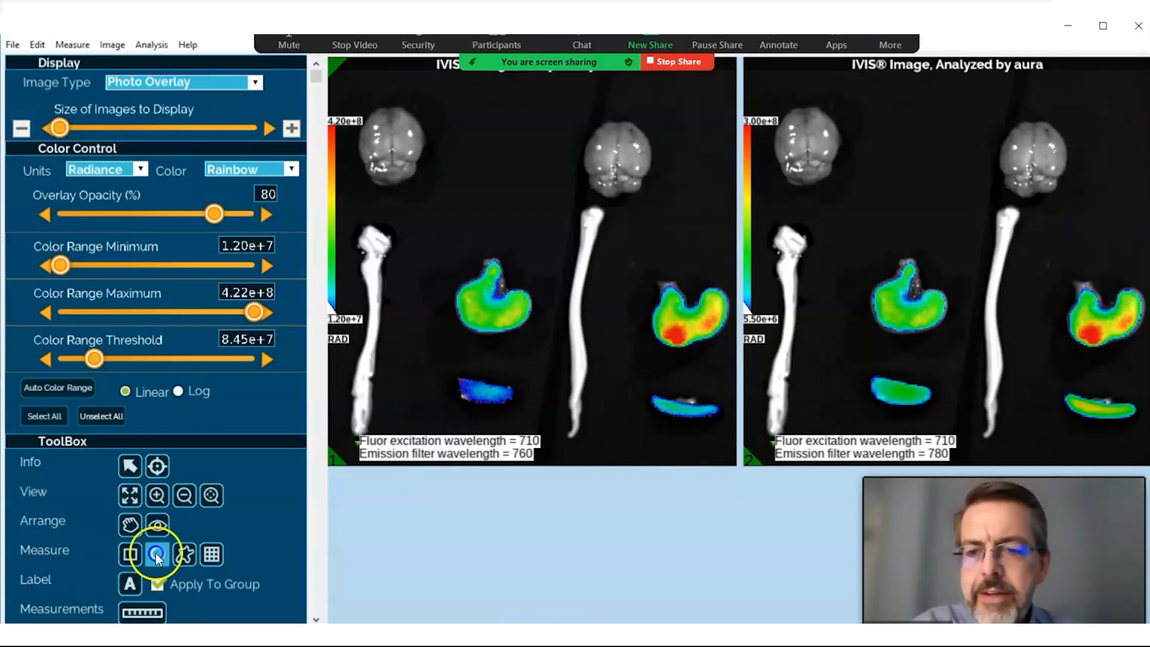
drag(431, 235, 540, 350)
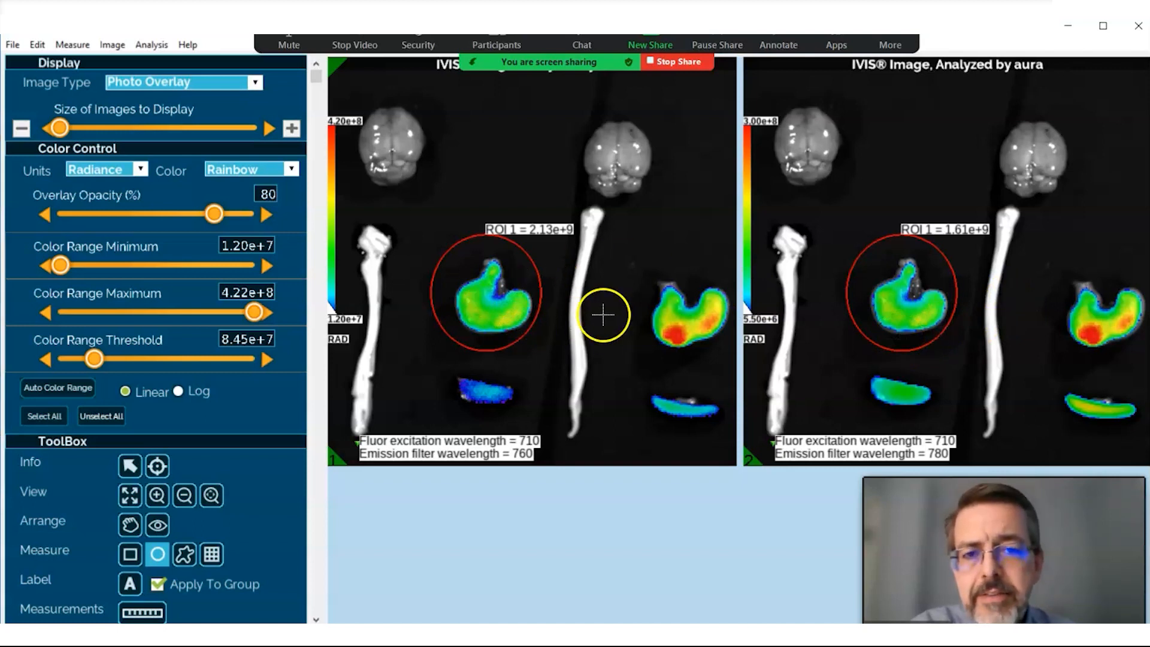
click(140, 612)
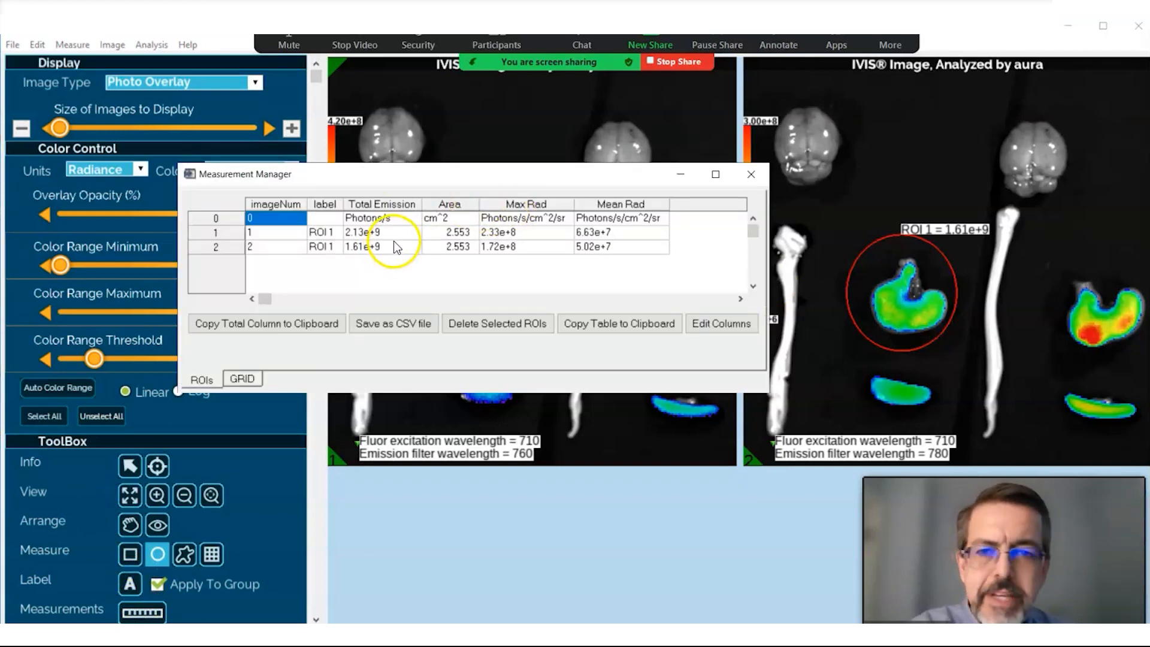
click(752, 175)
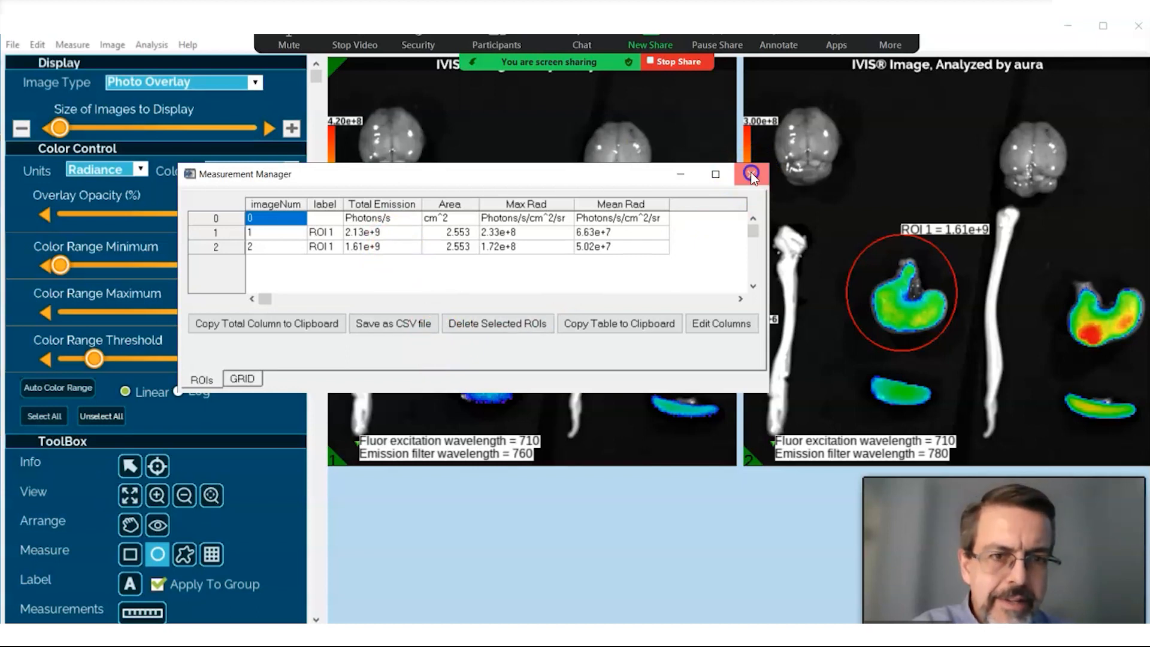